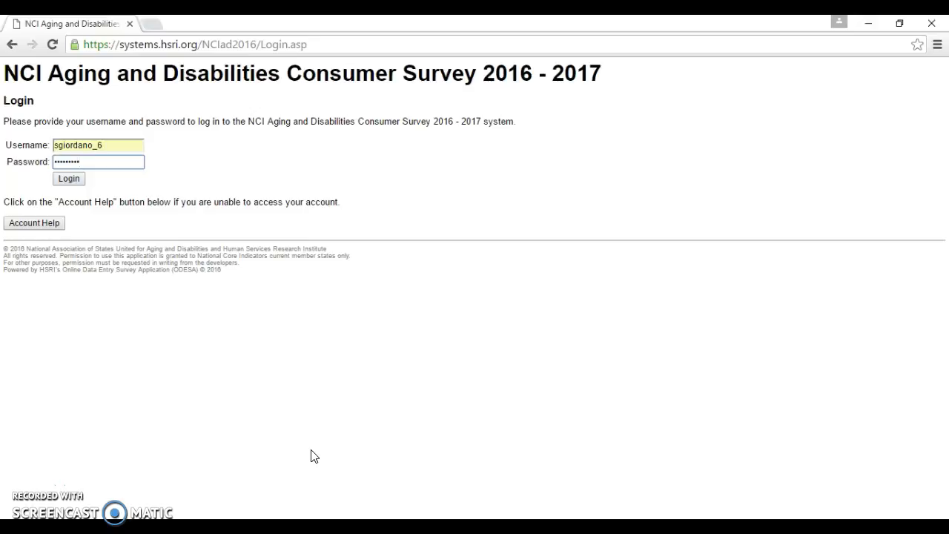
# - Log in without saving the password, then go to the Administration page
pyautogui.click(689, 234)
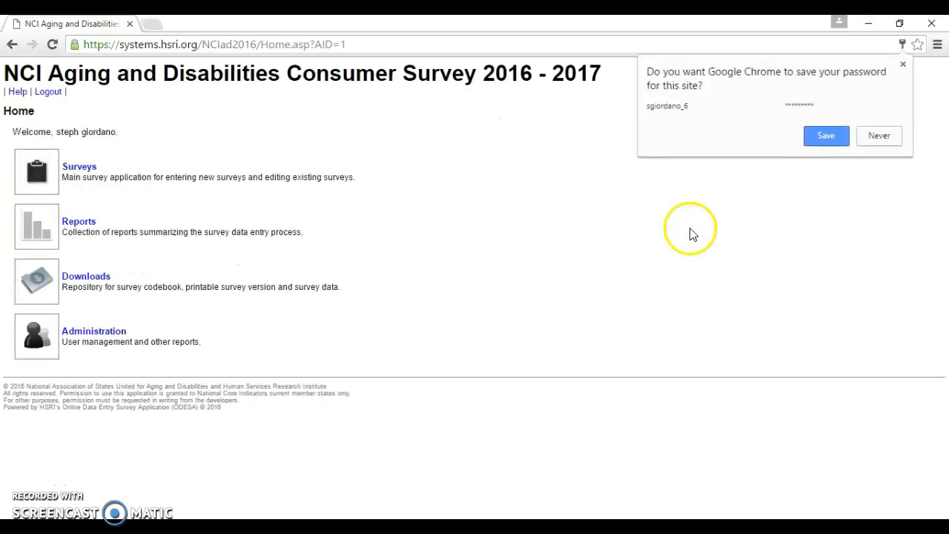
pyautogui.click(881, 137)
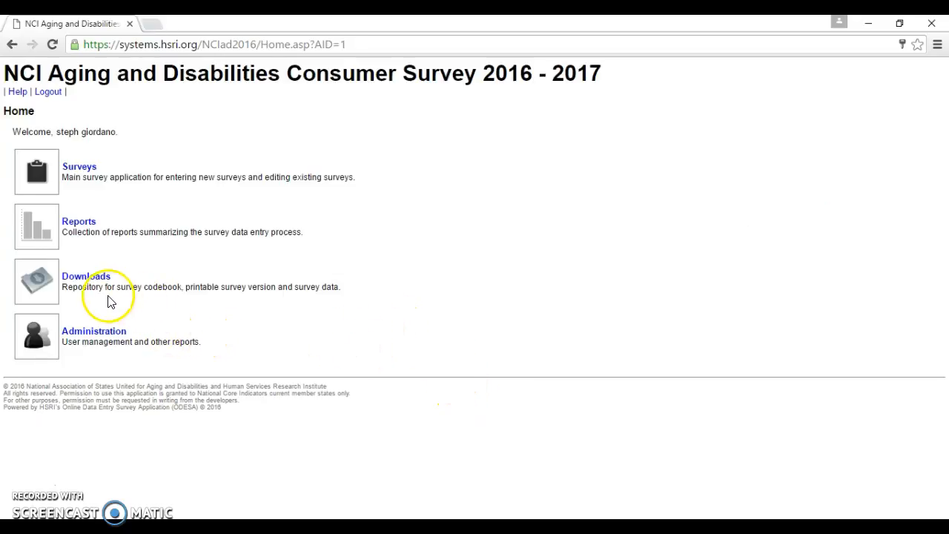
pyautogui.click(86, 339)
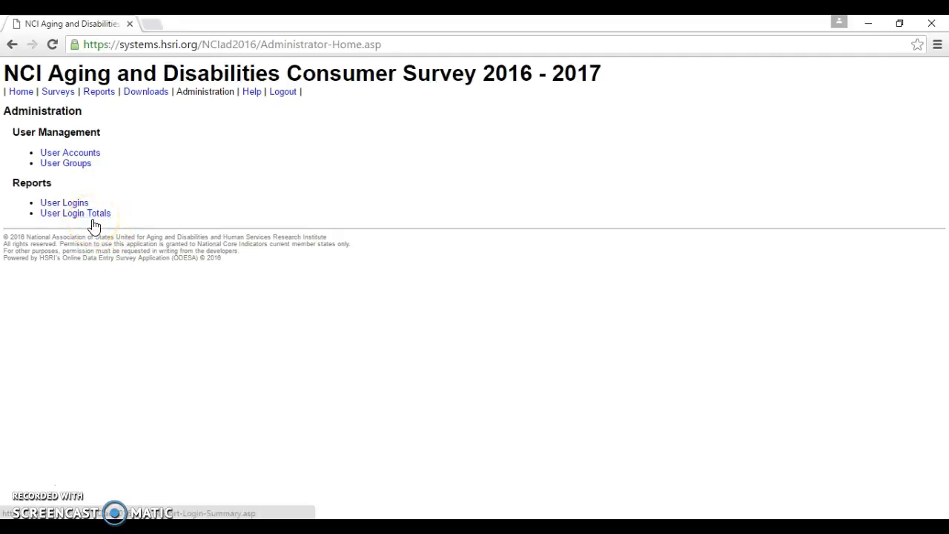
# - Open User Accounts and go over the Add, Edit, Deactivate, Reset and Invite buttons
pyautogui.click(92, 153)
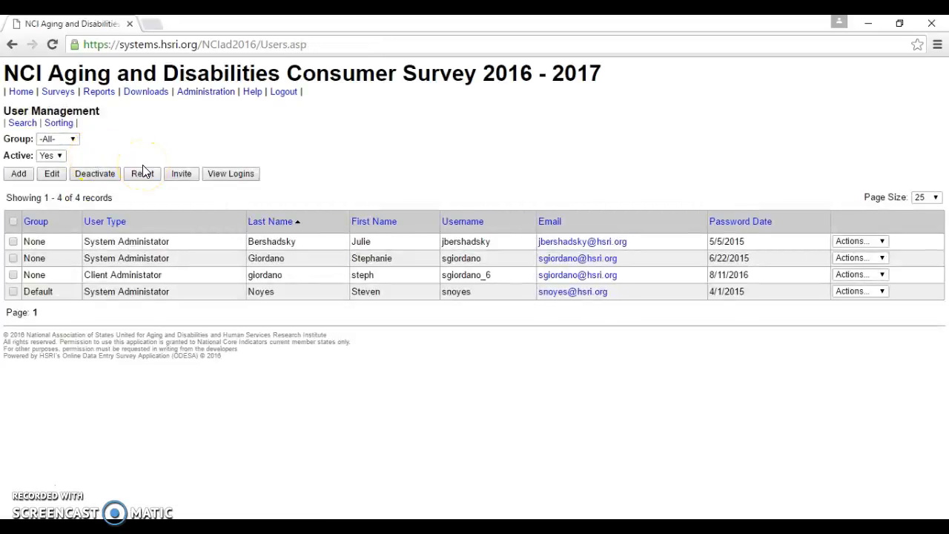
pyautogui.click(18, 175)
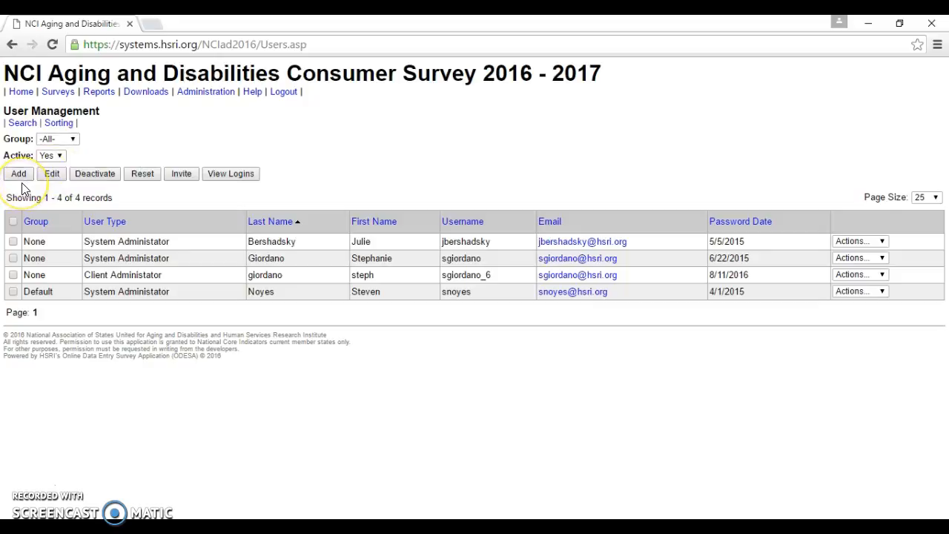
pyautogui.click(57, 179)
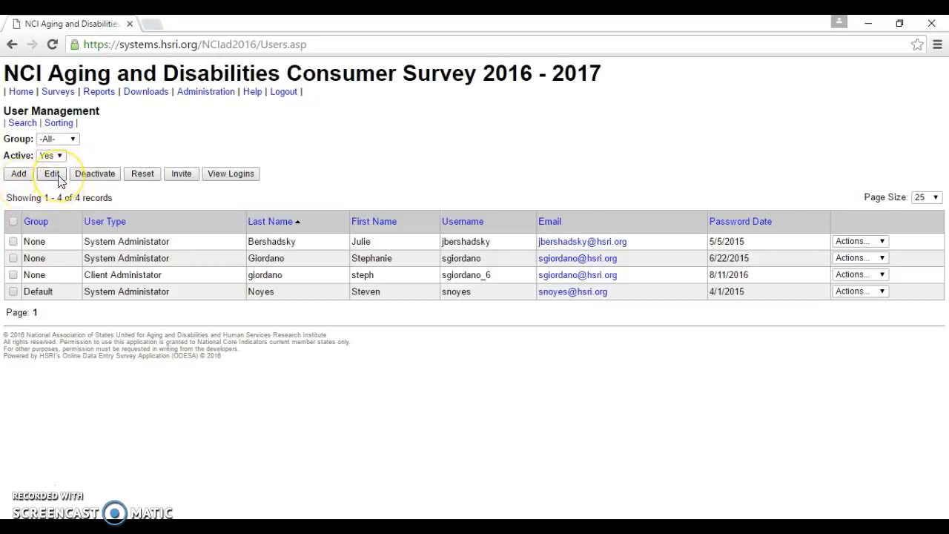
pyautogui.click(104, 178)
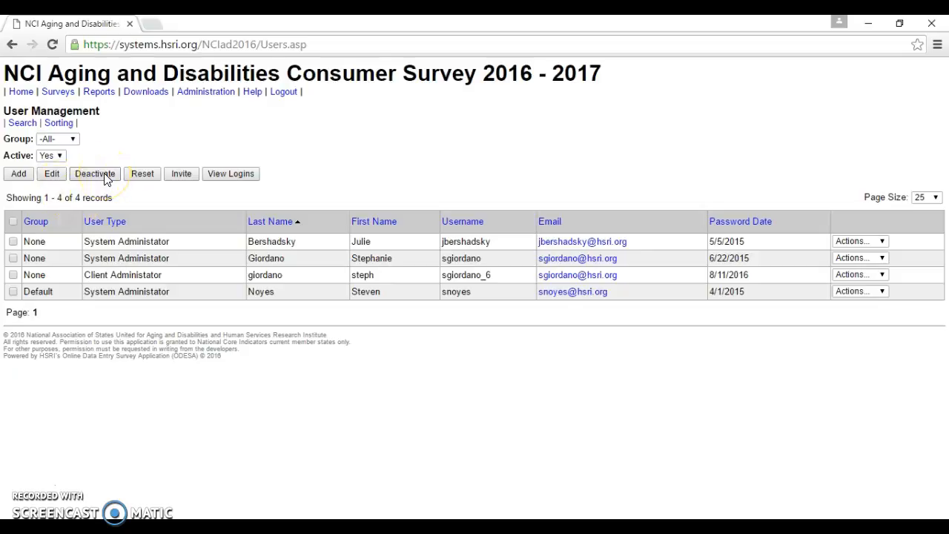
pyautogui.click(106, 178)
pyautogui.click(146, 180)
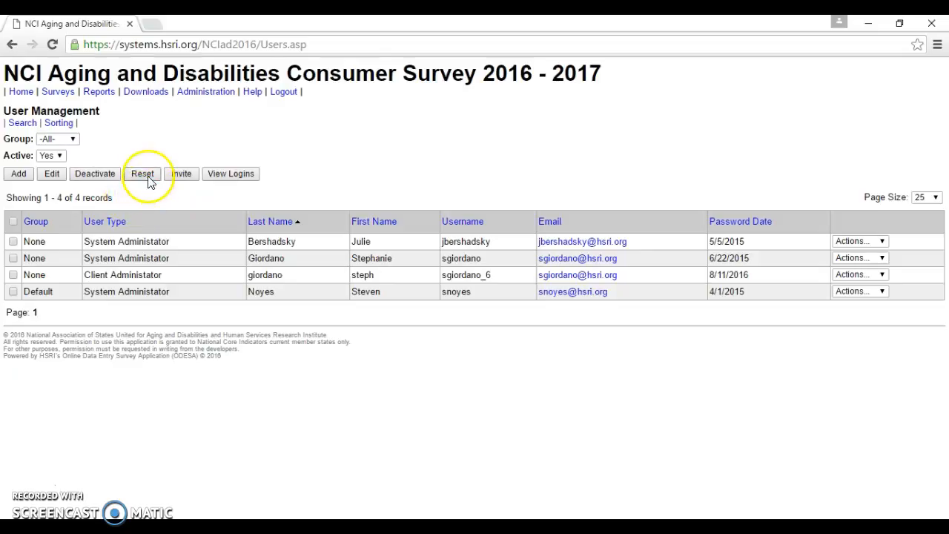
pyautogui.click(181, 183)
# - Add a new user with type Group User and group Default
pyautogui.click(18, 176)
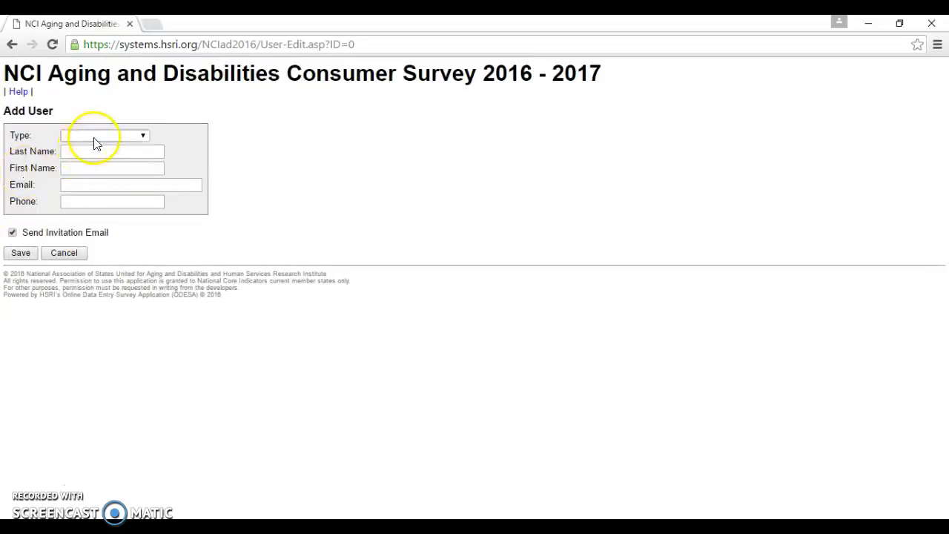
pyautogui.click(143, 137)
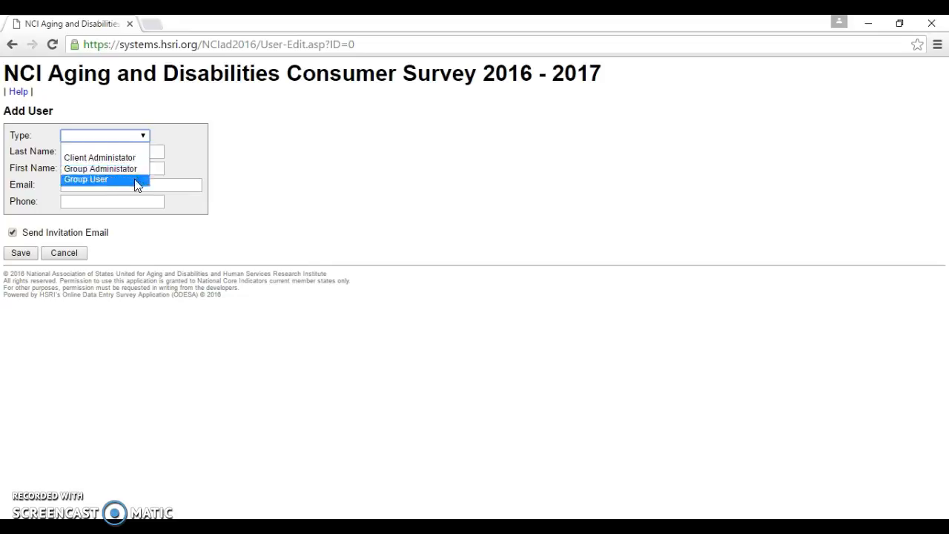
pyautogui.click(133, 178)
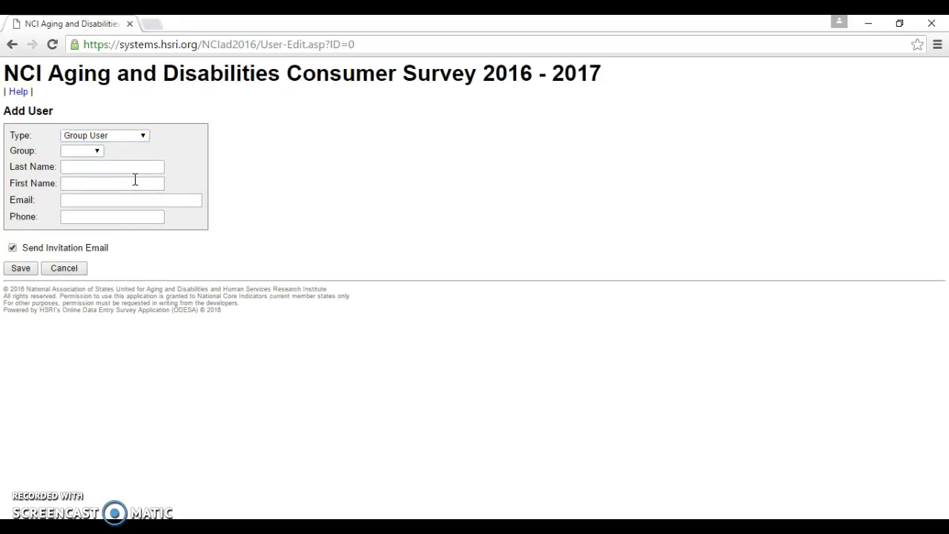
pyautogui.click(99, 158)
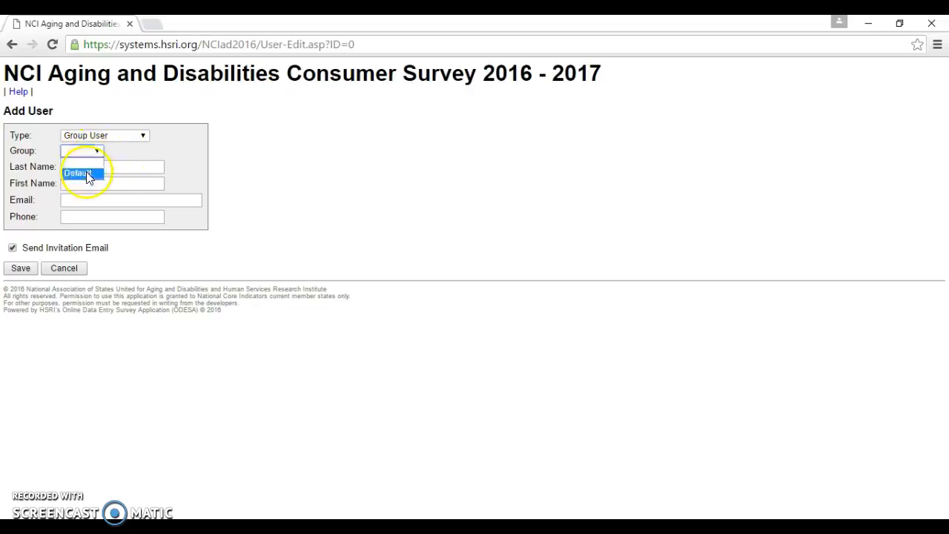
pyautogui.click(86, 171)
# - Enter the new user's last name, first name and e-mail address
pyautogui.click(87, 171)
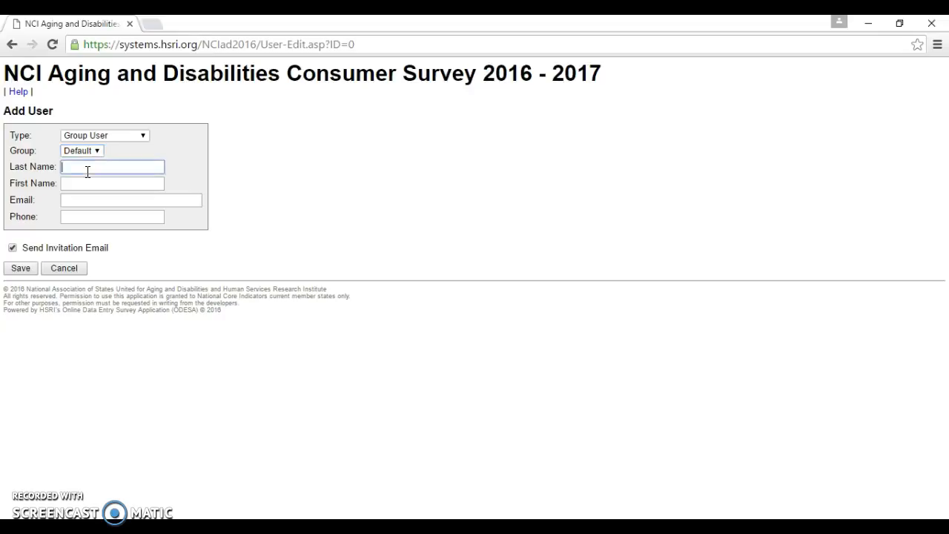
pyautogui.press('Tab')
pyautogui.press('Tab')
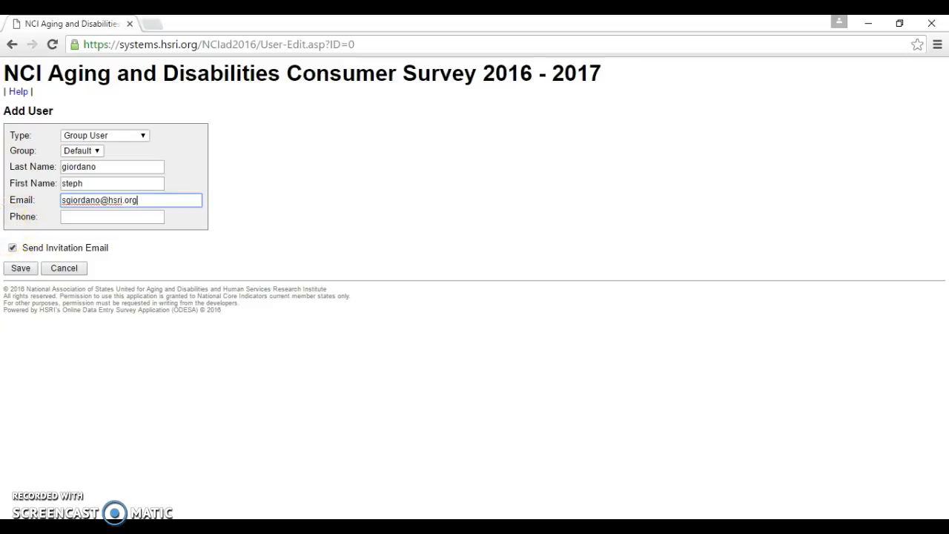
# - Turn off Send Invitation Email and save the new account
pyautogui.click(17, 269)
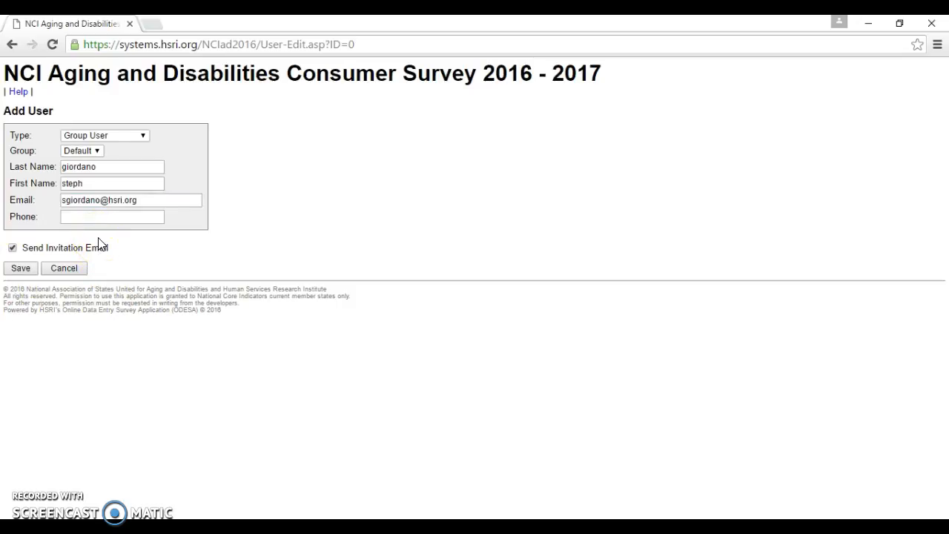
pyautogui.click(12, 247)
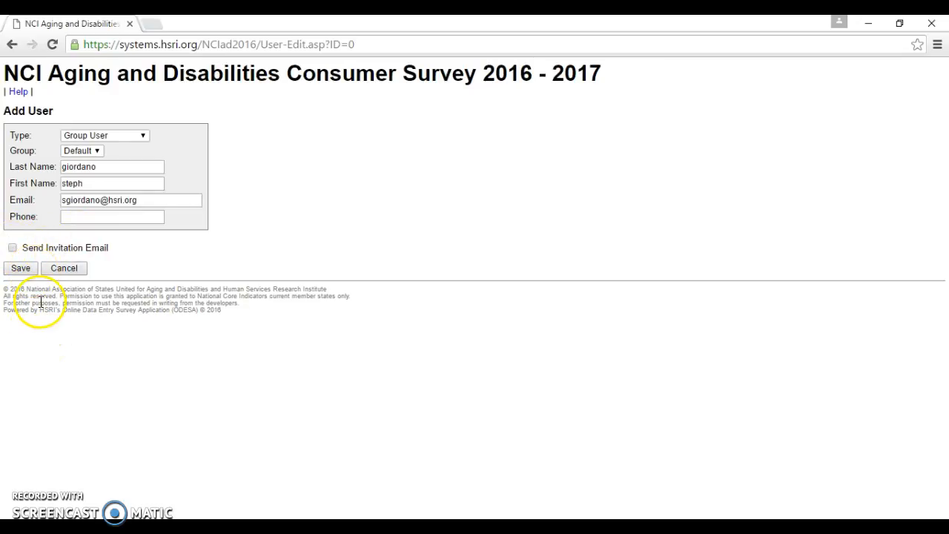
pyautogui.click(20, 268)
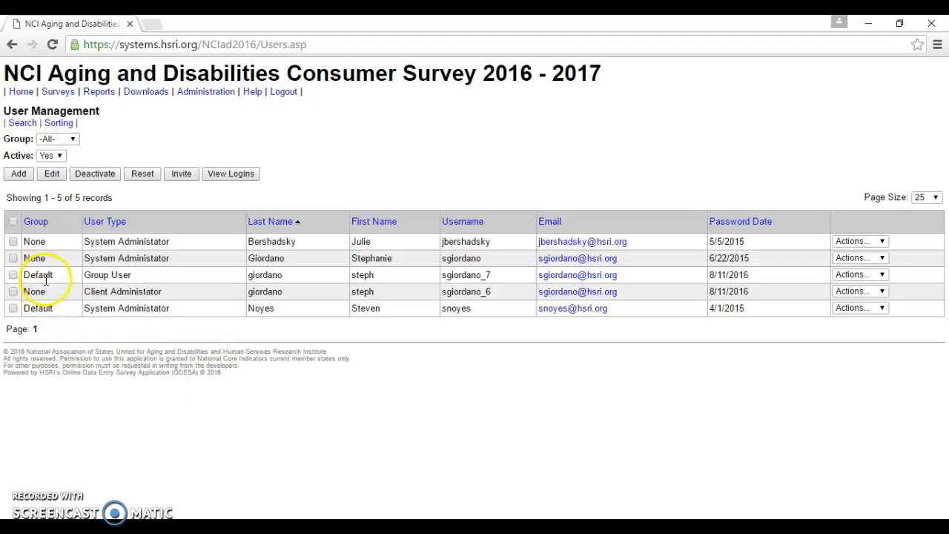
# - Select the new Group User row and deactivate it, confirming the prompt
pyautogui.click(14, 275)
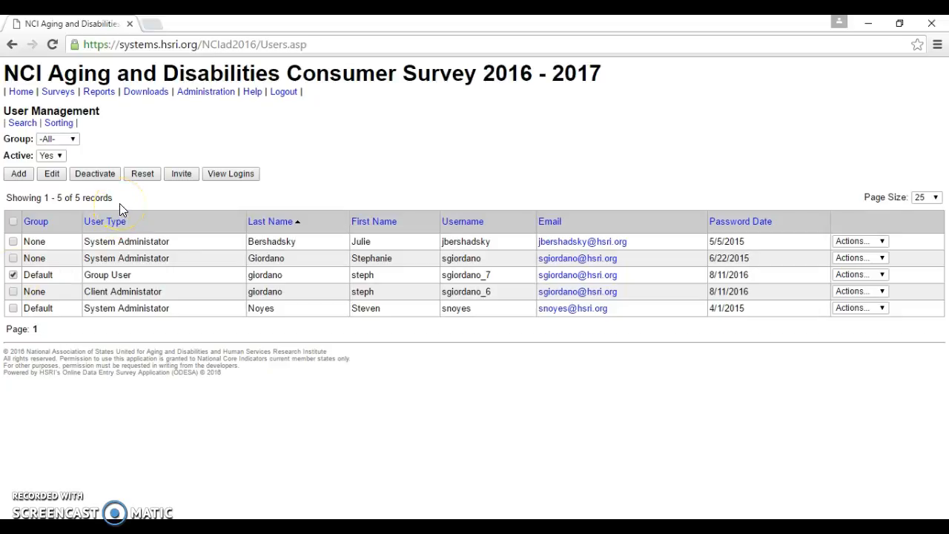
pyautogui.click(182, 178)
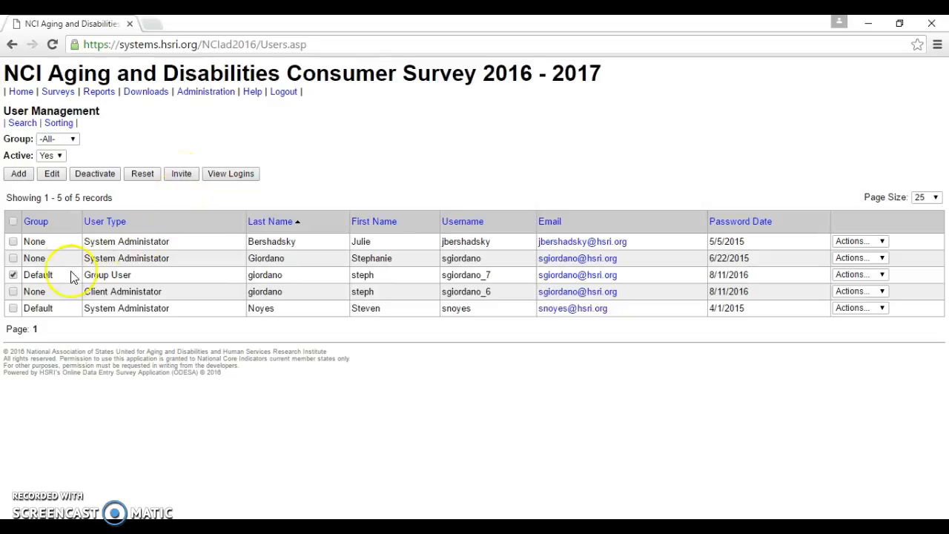
pyautogui.click(14, 275)
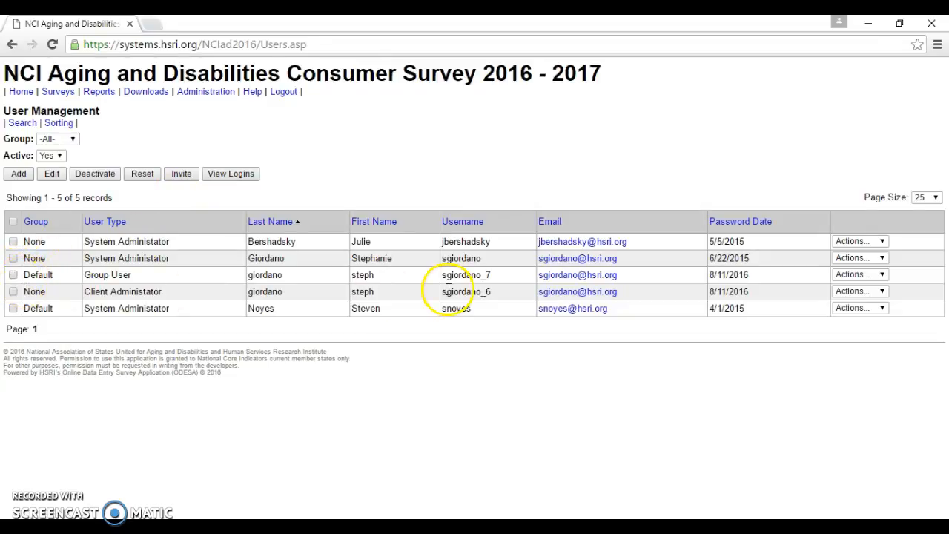
pyautogui.click(849, 275)
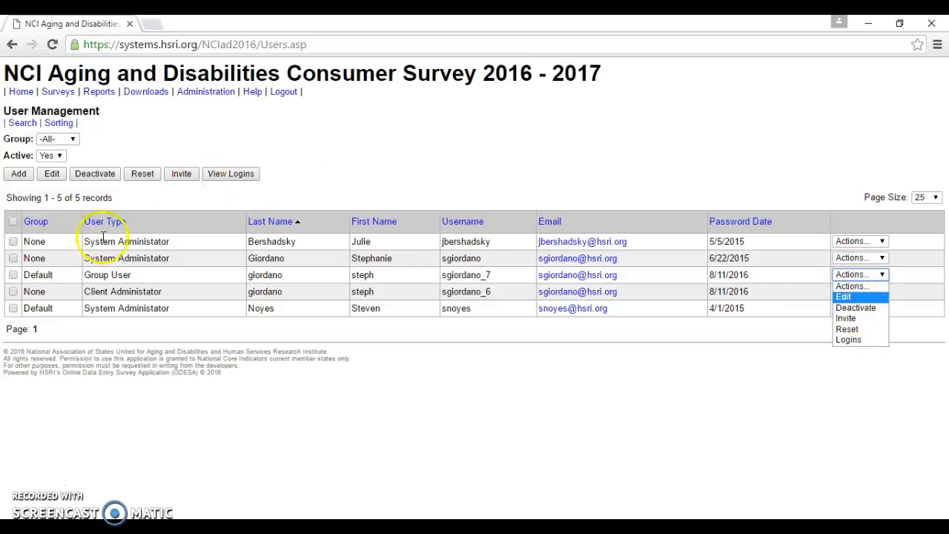
pyautogui.click(13, 274)
pyautogui.click(12, 274)
pyautogui.click(94, 173)
pyautogui.click(34, 166)
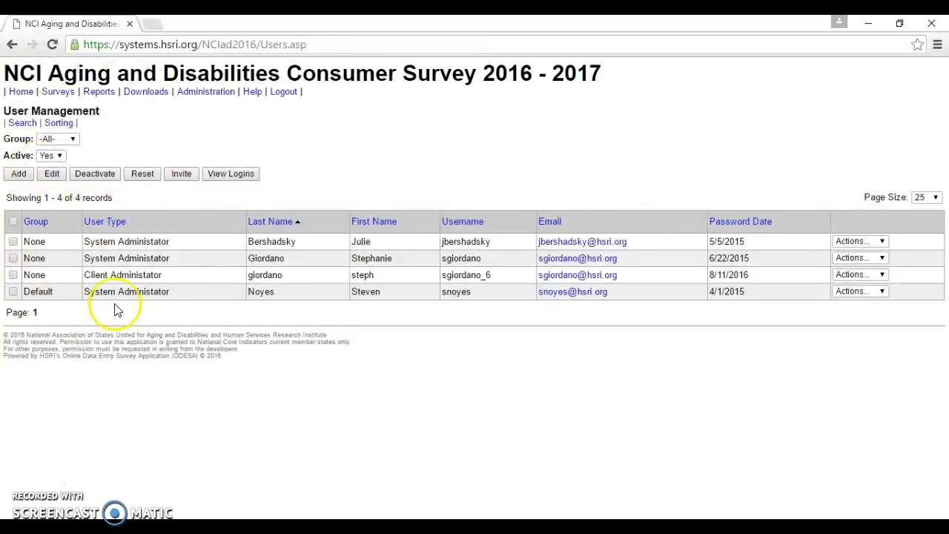
# - Filter Active to No, reactivate the Group User account, then set Active back to Yes
pyautogui.click(60, 156)
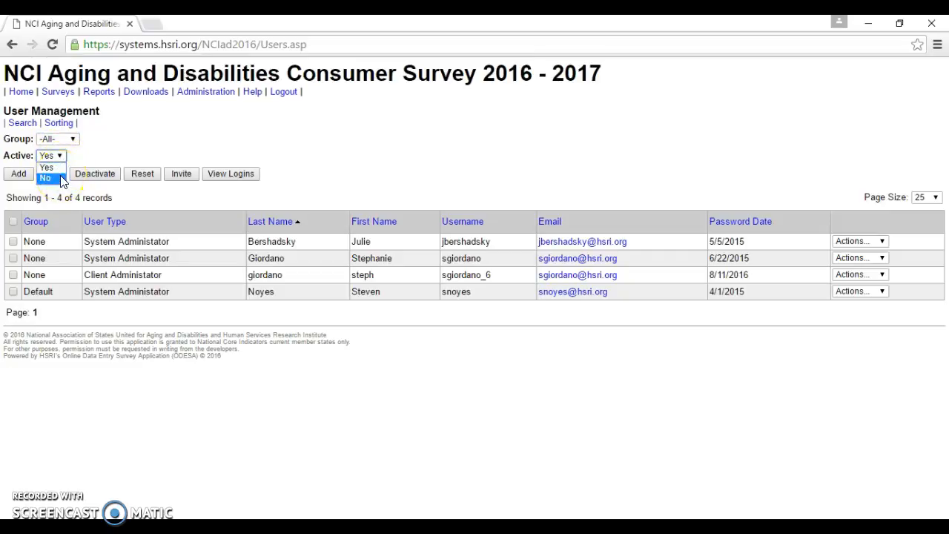
pyautogui.click(45, 178)
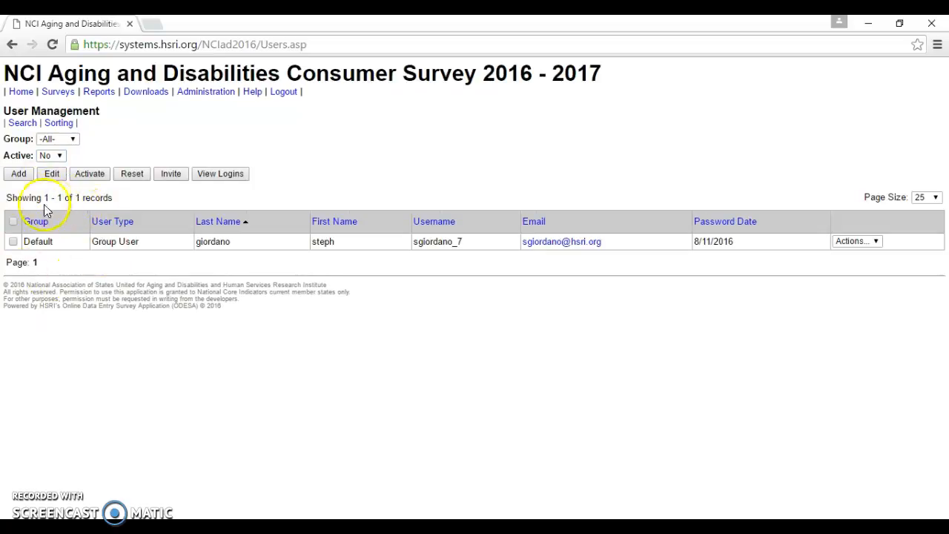
pyautogui.click(13, 242)
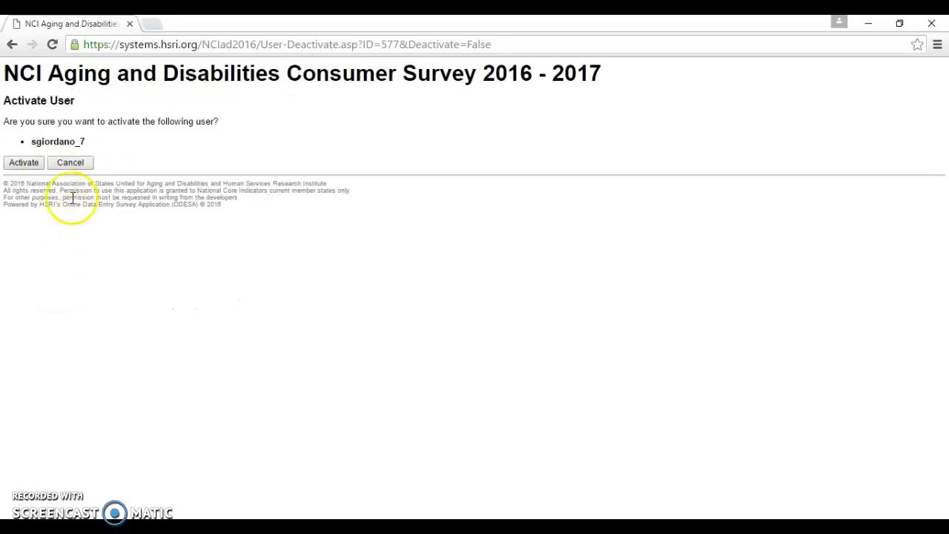
pyautogui.click(24, 163)
pyautogui.click(50, 155)
pyautogui.click(49, 166)
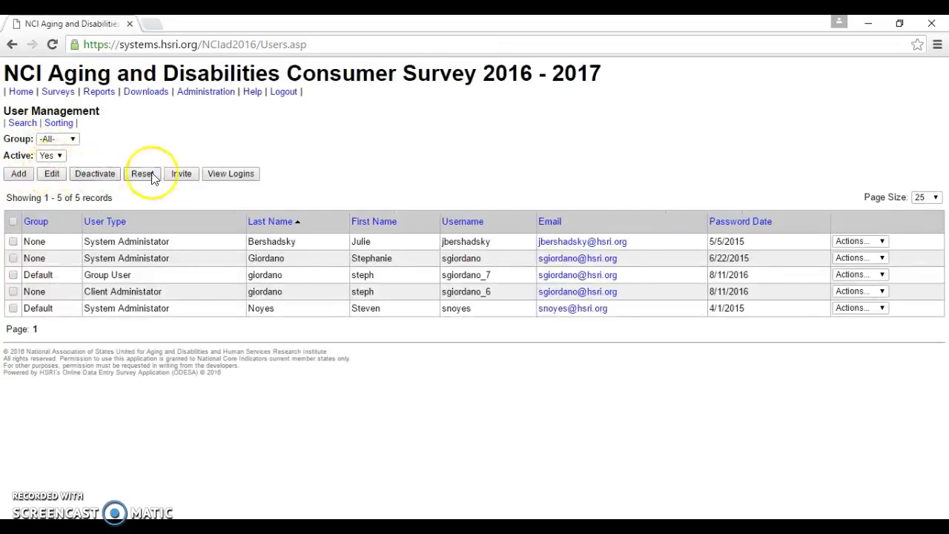
pyautogui.click(858, 274)
pyautogui.click(845, 296)
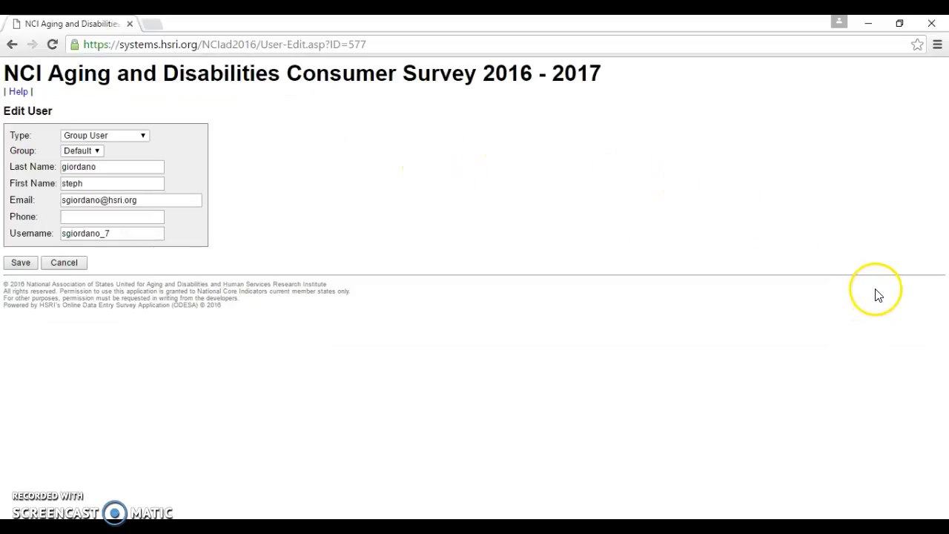
pyautogui.moveTo(150, 199); pyautogui.dragTo(46, 202)
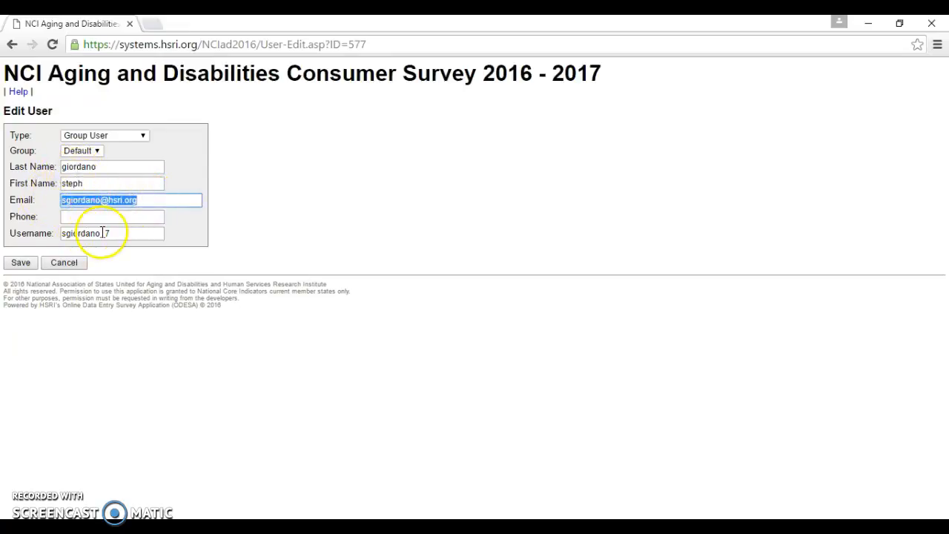
pyautogui.moveTo(117, 234); pyautogui.dragTo(63, 235)
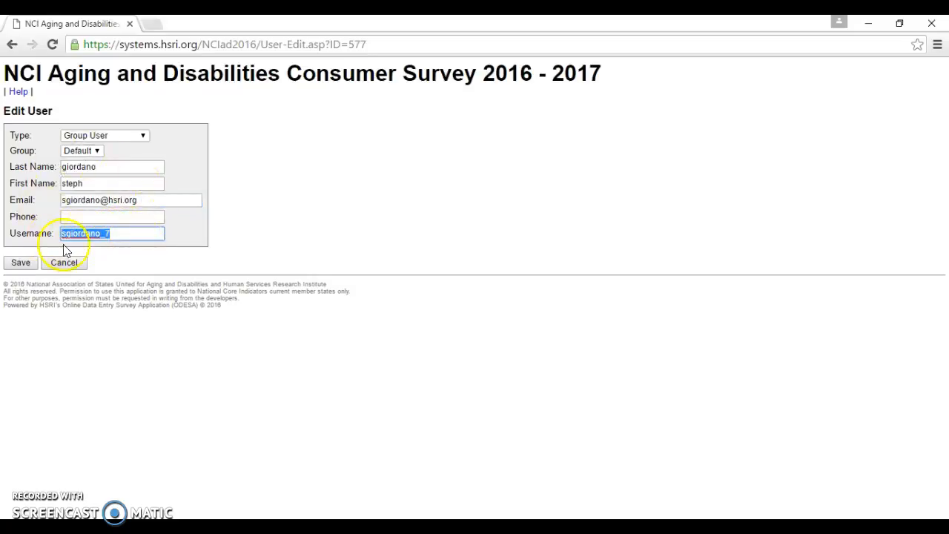
pyautogui.click(31, 267)
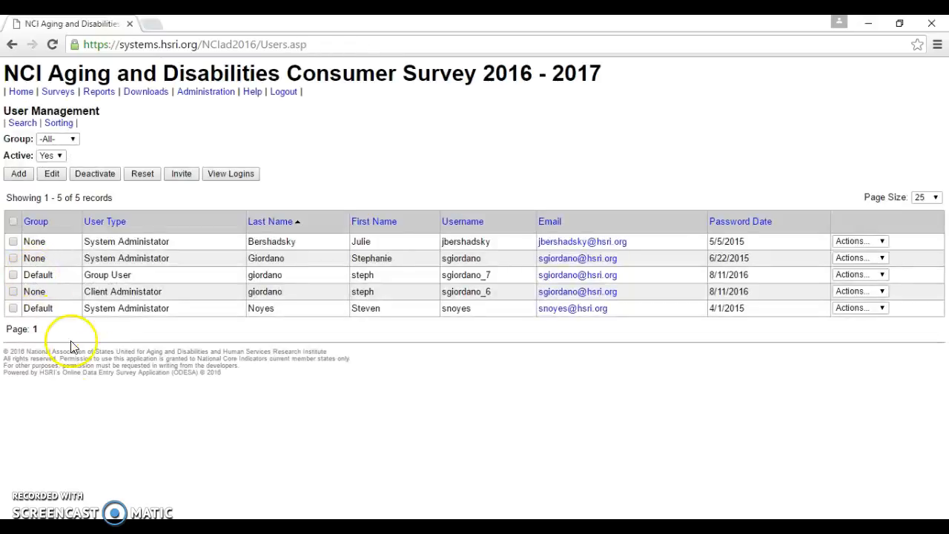